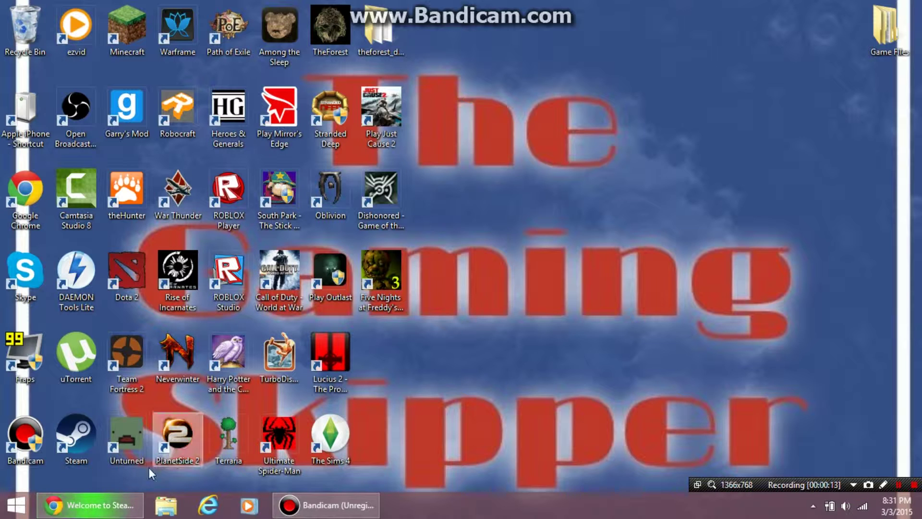
Step: Download the Steam installer from the Steam website open in Chrome and launch the downloaded setup file
click(92, 505)
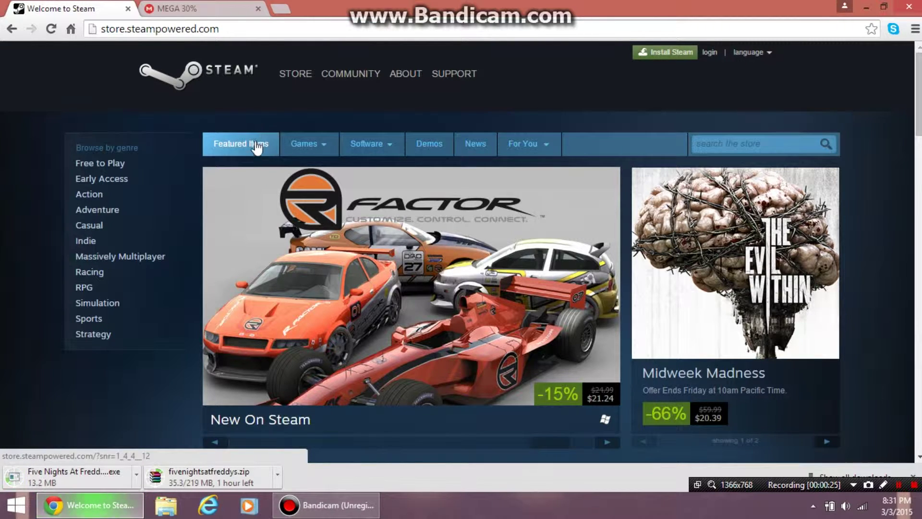
click(671, 52)
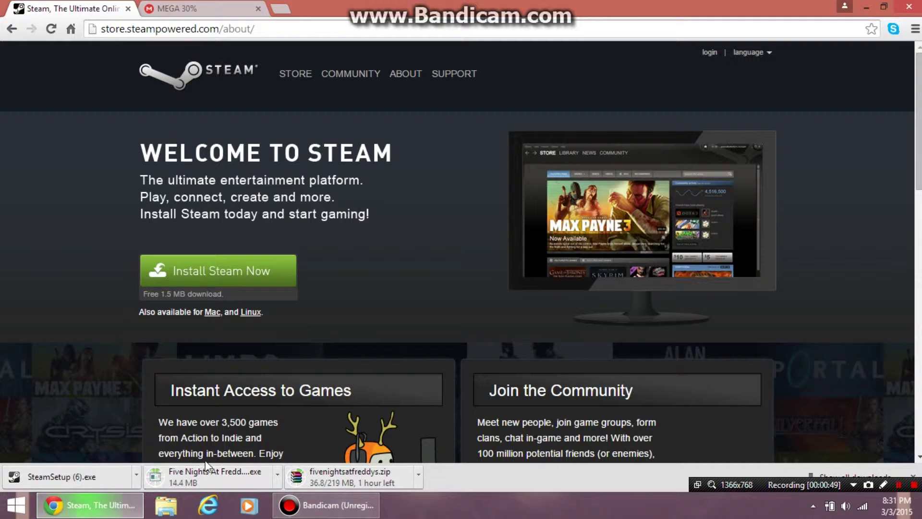
drag(124, 467, 128, 475)
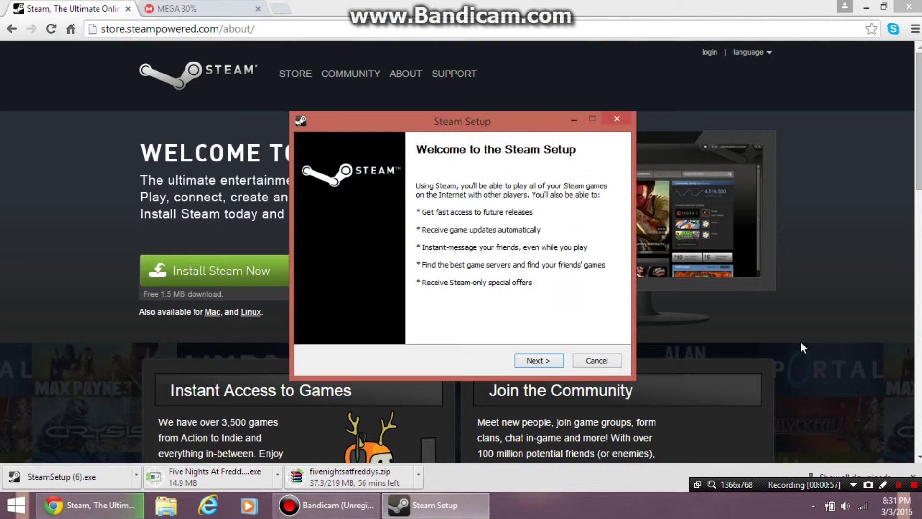
Step: Try to install Steam with the license agreement accepted and English as the language, then cancel the installation
click(540, 361)
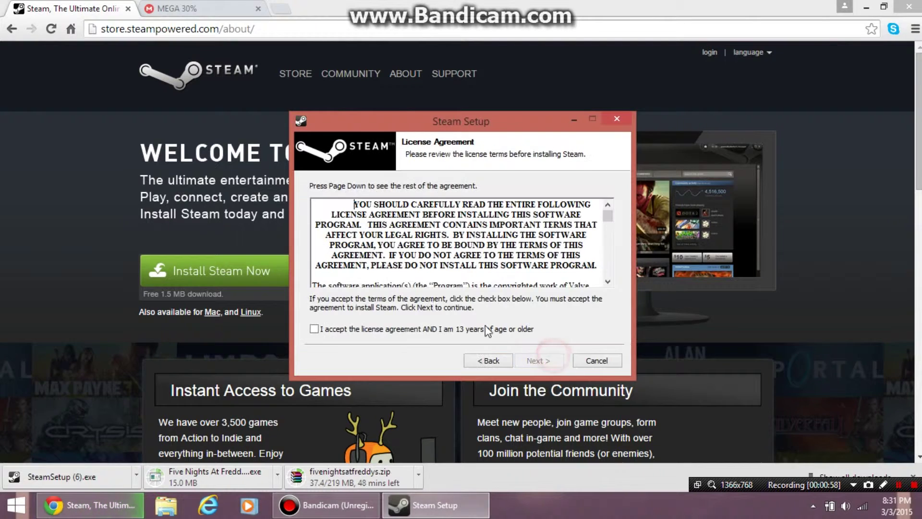
click(321, 329)
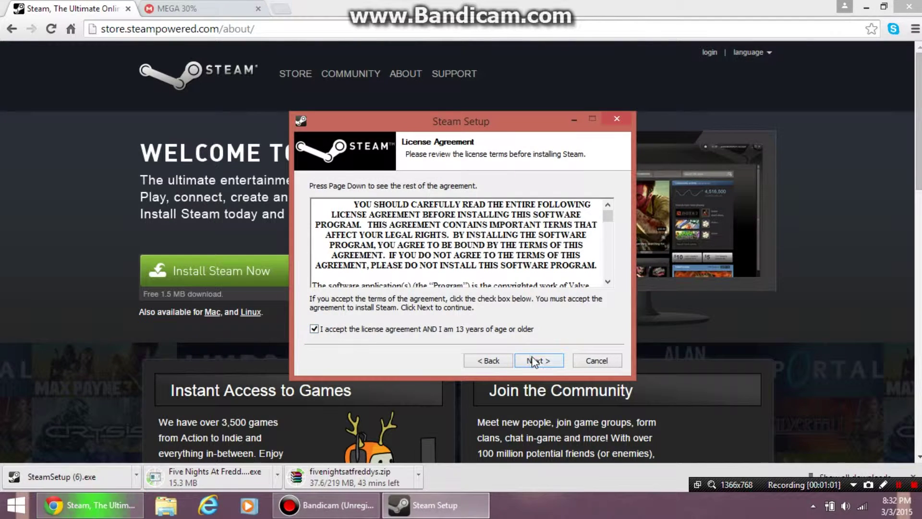
click(529, 361)
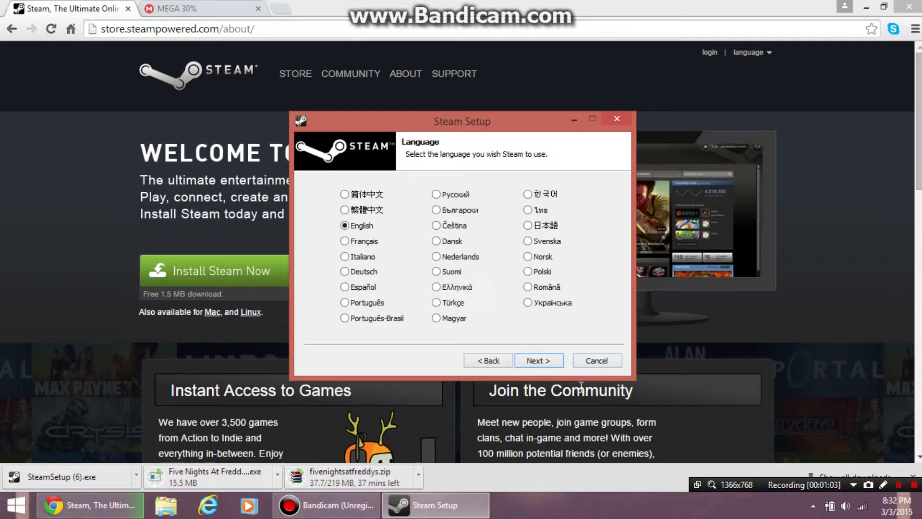
click(537, 362)
click(538, 361)
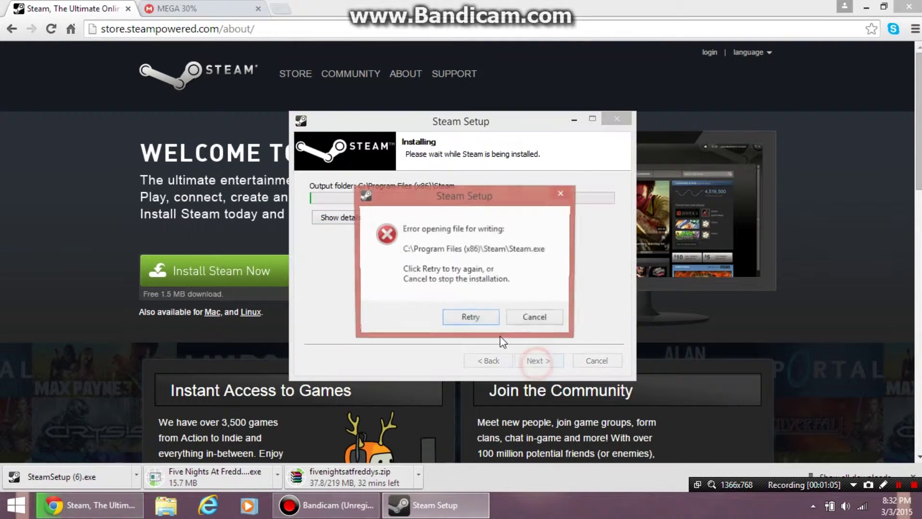
click(536, 320)
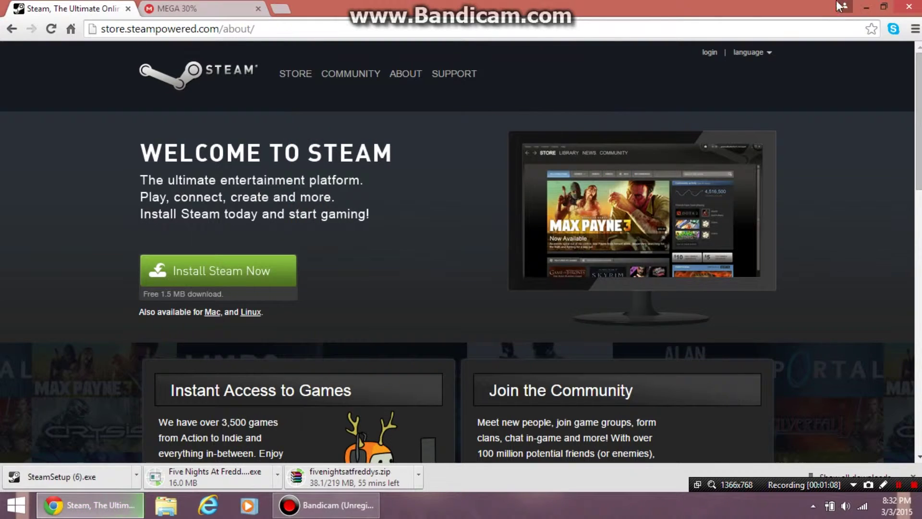
Step: Switch to the Steam client from the desktop, maximize its window and browse the store's front page
click(872, 8)
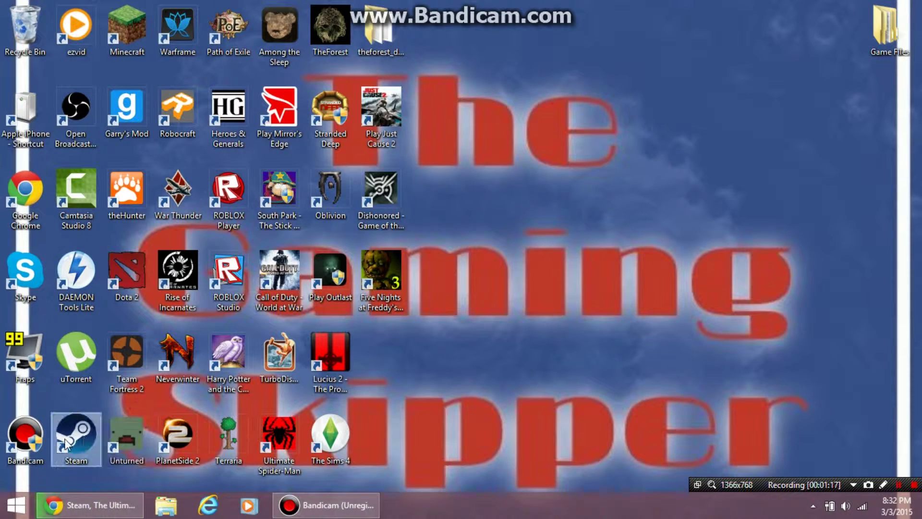
drag(65, 443, 75, 444)
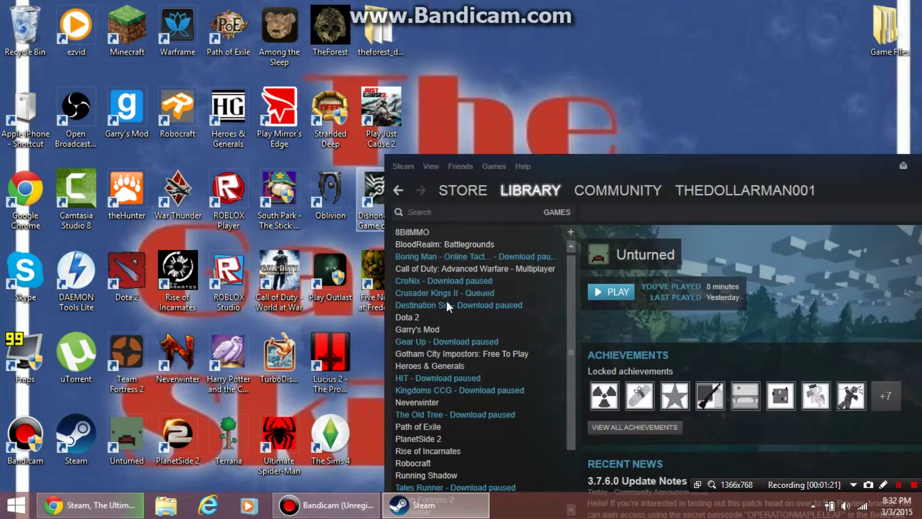
double_click(627, 154)
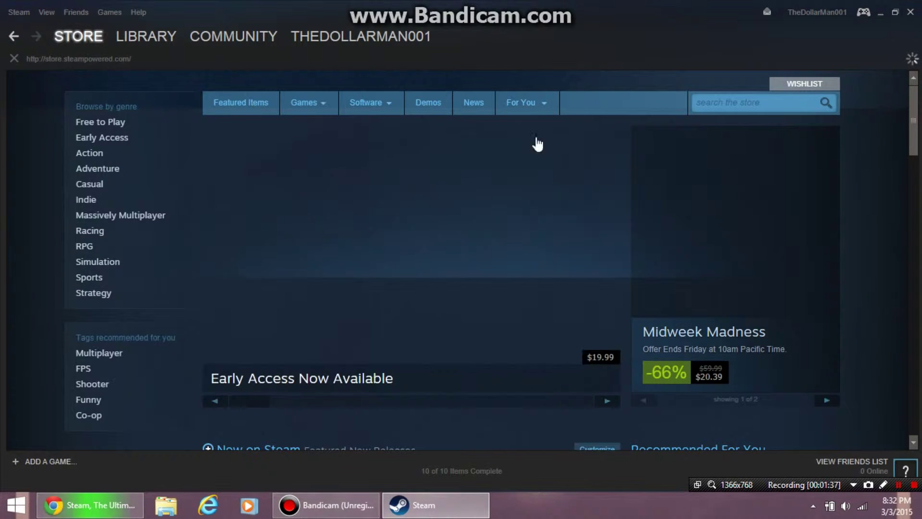
scroll(529, 316, down, 5)
scroll(633, 298, up, 5)
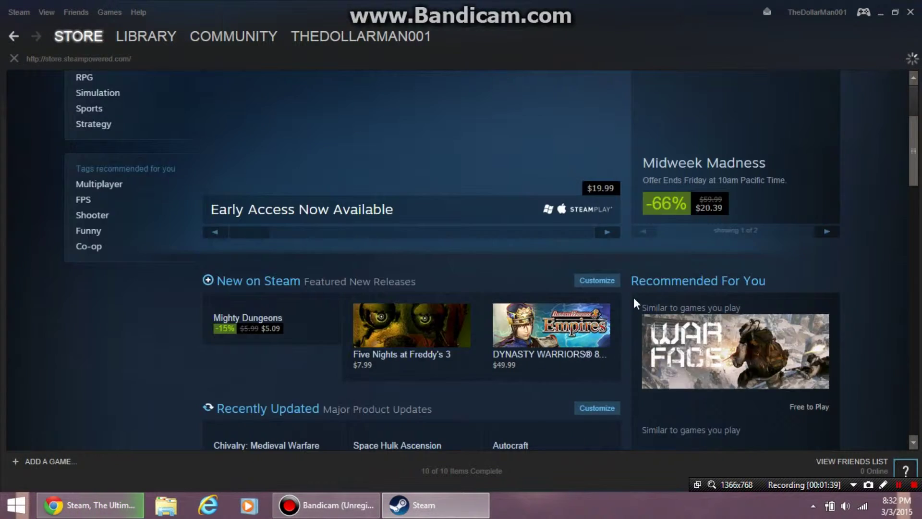
Step: Search the Steam store for "War Thunder" and show the full results page
click(718, 100)
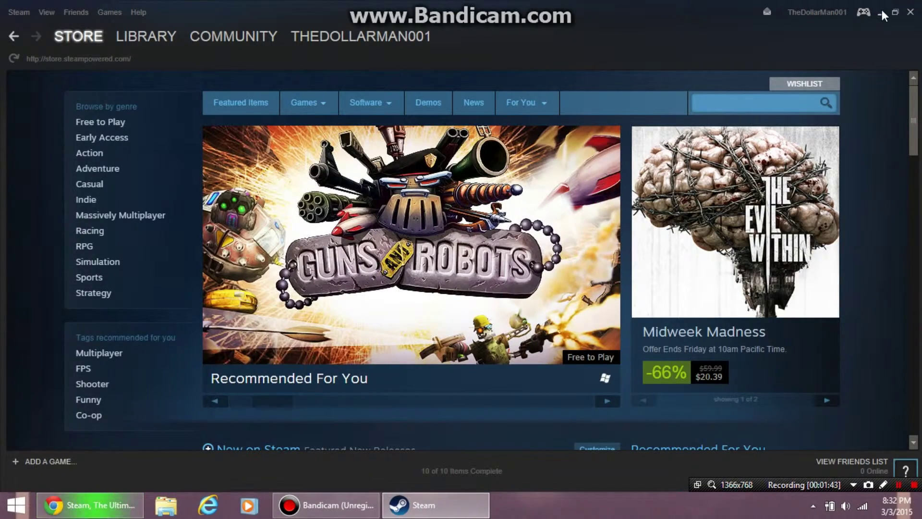
click(895, 12)
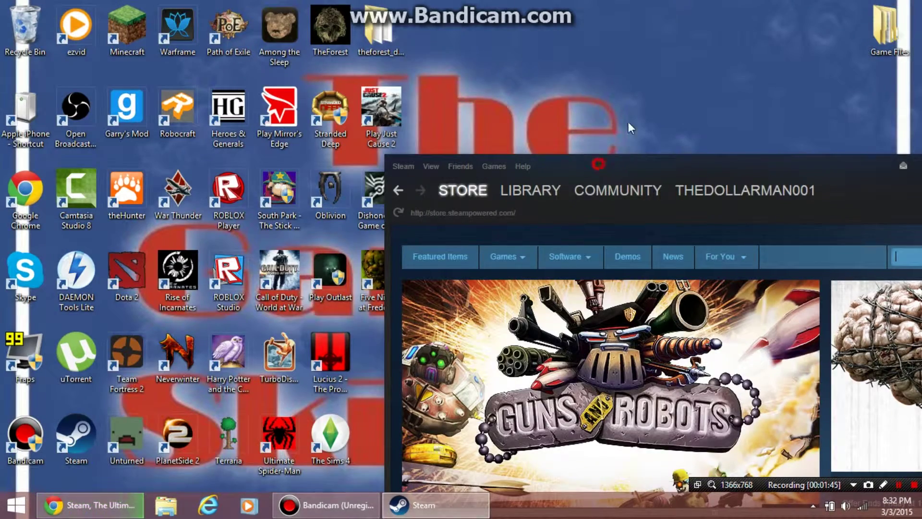
drag(601, 156, 514, 1)
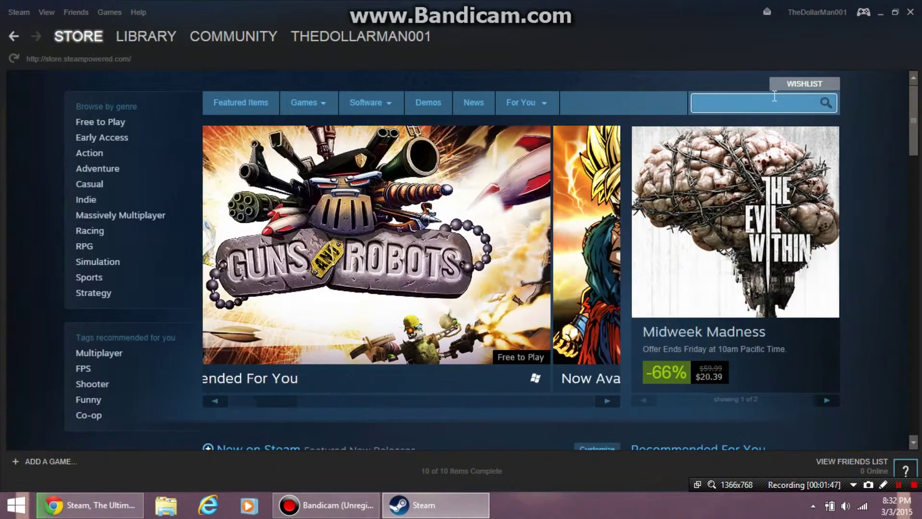
click(775, 103)
text(War)
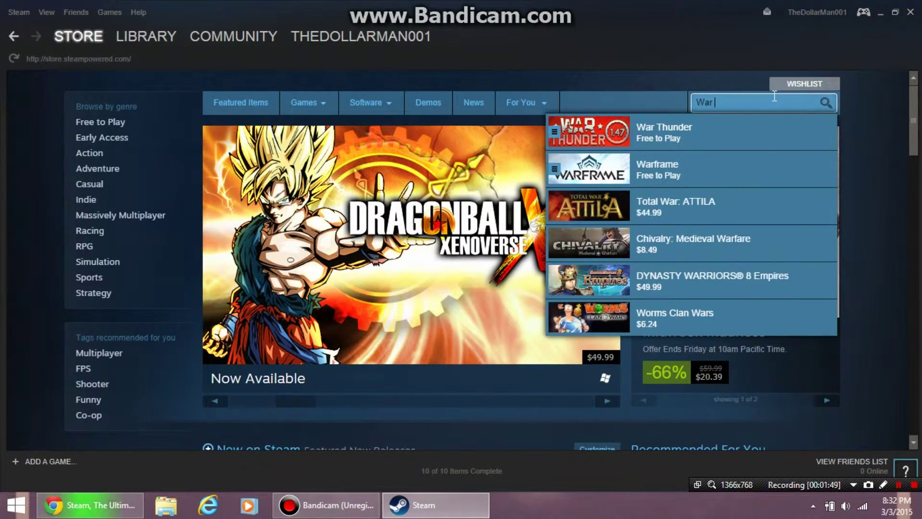
text( Thuer)
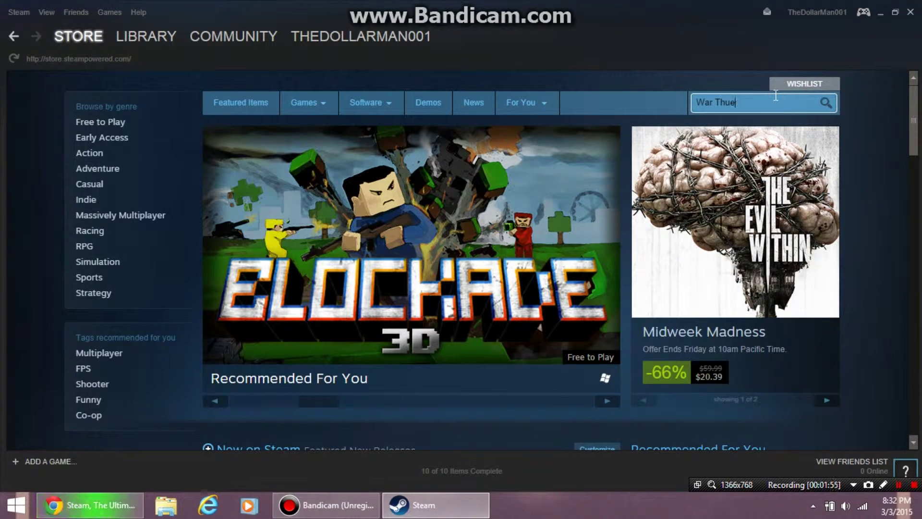
key(BackSpace)
text(nder)
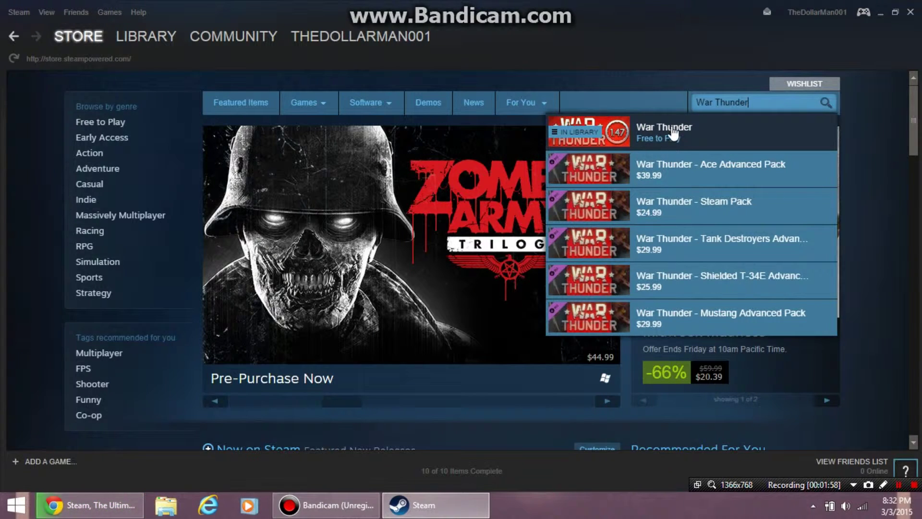
click(627, 134)
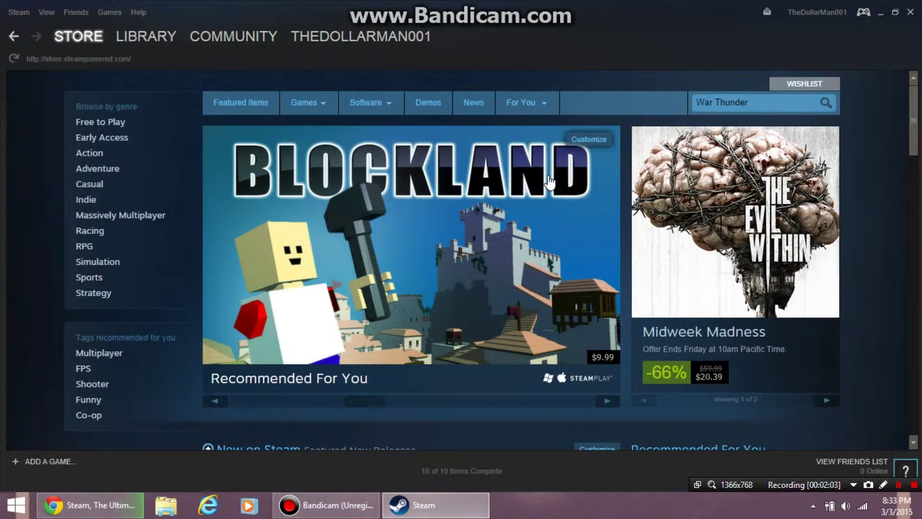
click(834, 114)
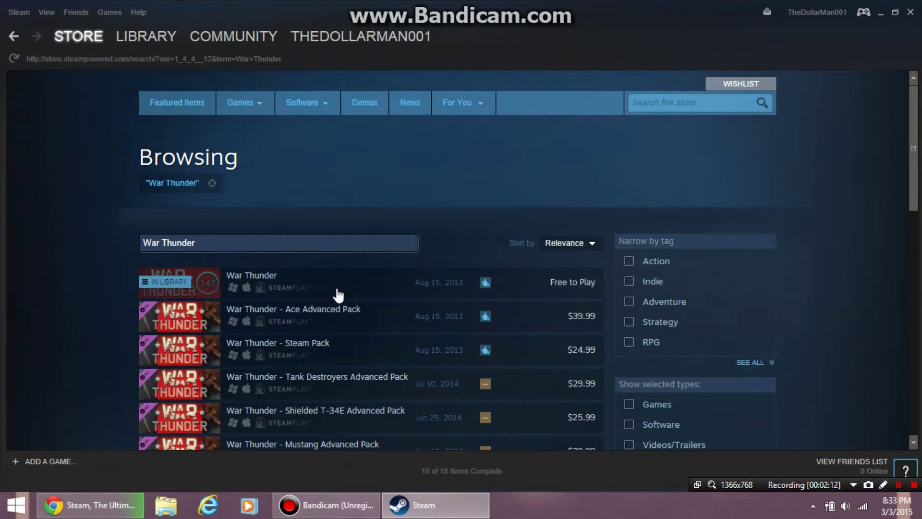
Step: Open the store page of the free-to-play War Thunder base game and view its play options
mouse_move(392, 295)
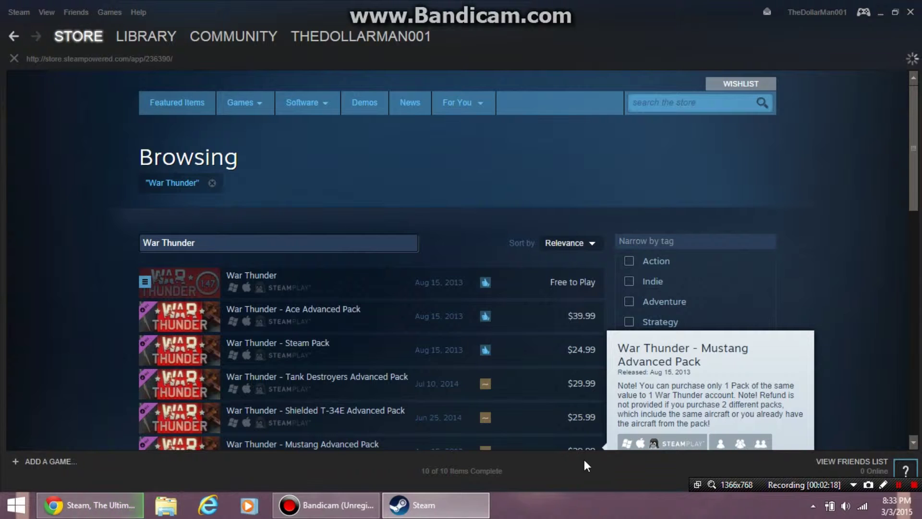
click(281, 272)
scroll(395, 164, down, 4)
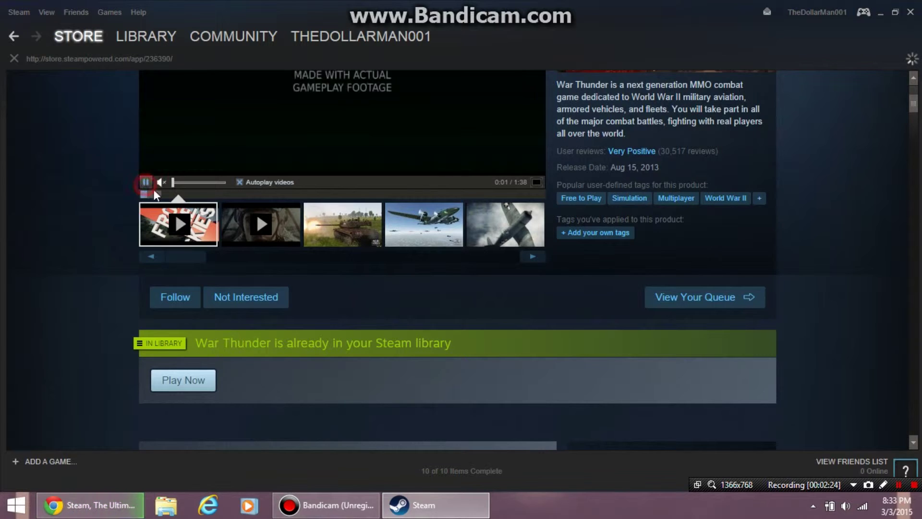
scroll(175, 288, down, 2)
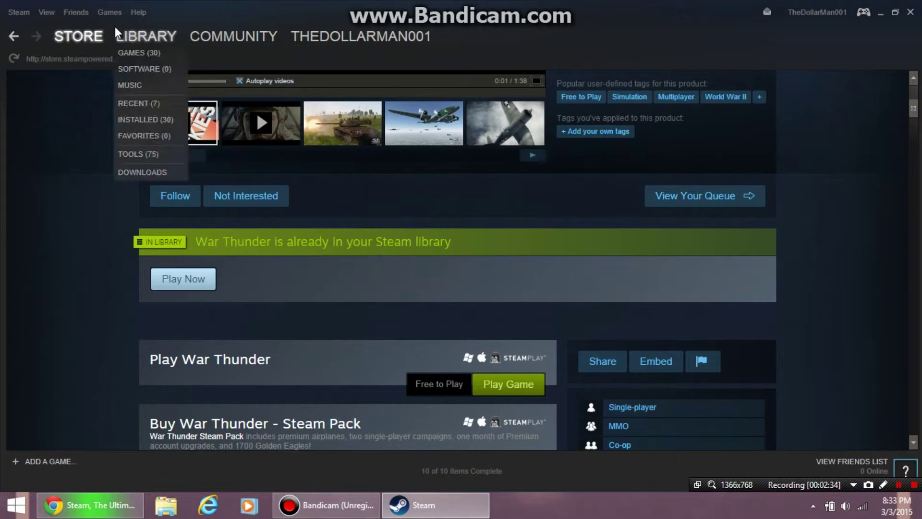
Step: Create a desktop shortcut for War Thunder from the game library and return to the desktop
click(137, 32)
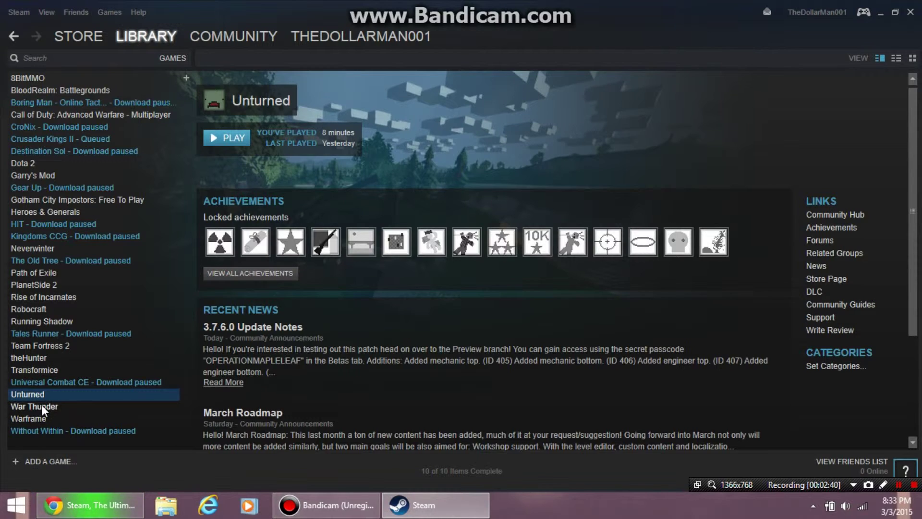
click(42, 405)
right_click(45, 402)
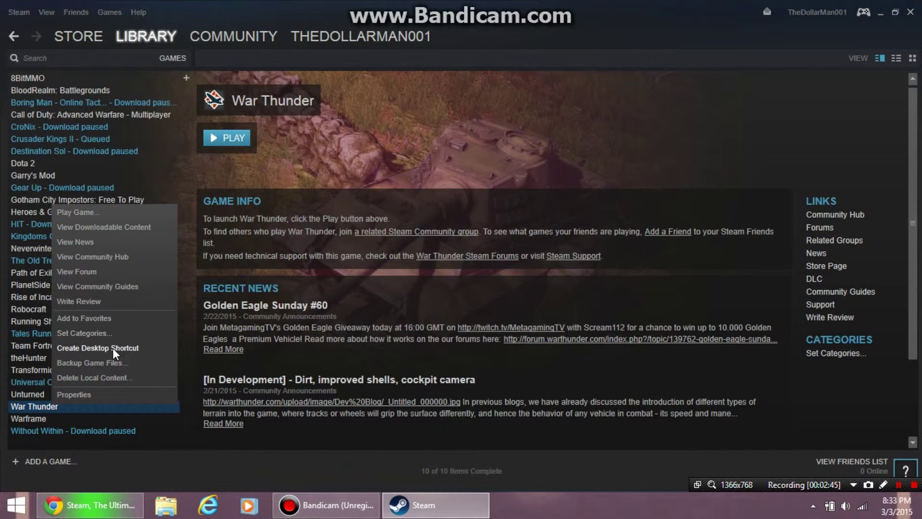
click(110, 348)
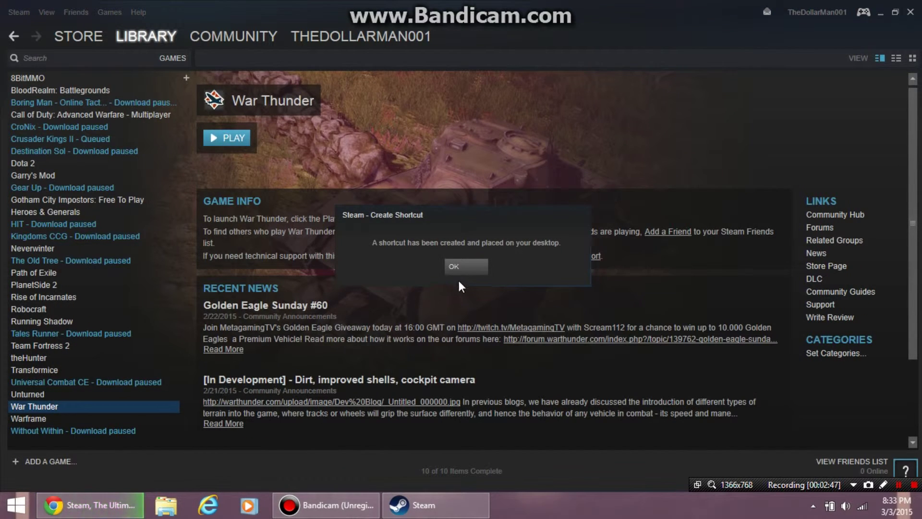
click(472, 264)
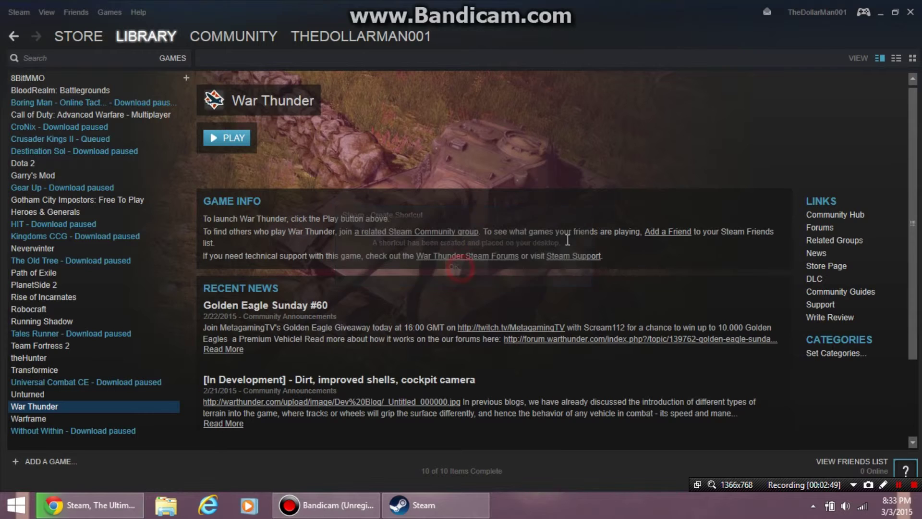
click(878, 13)
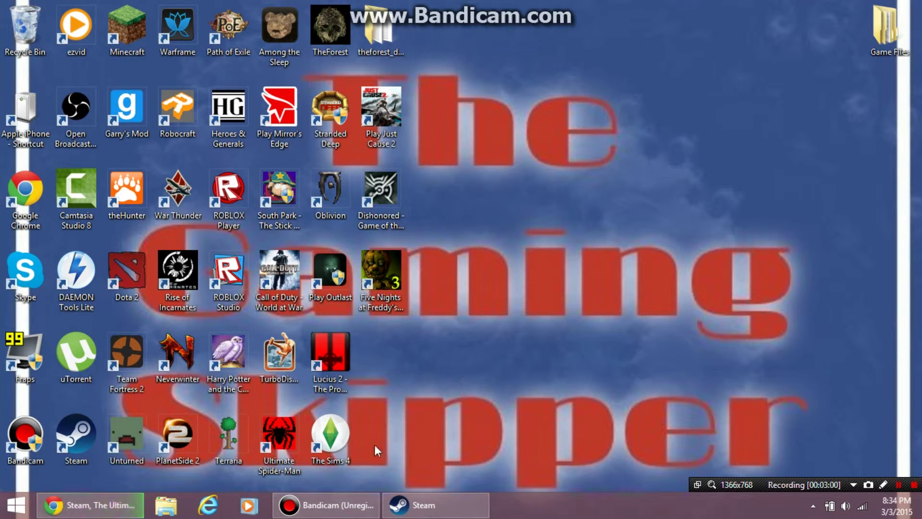
drag(377, 447, 327, 105)
click(484, 140)
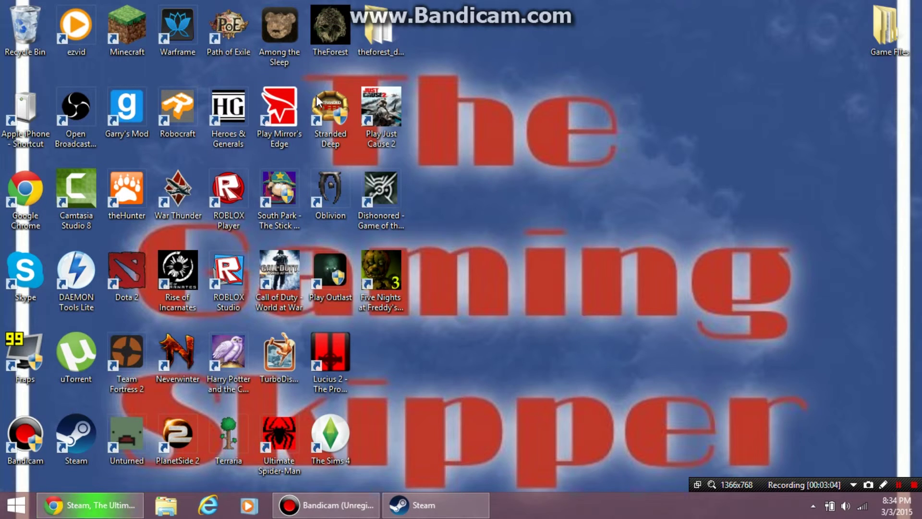